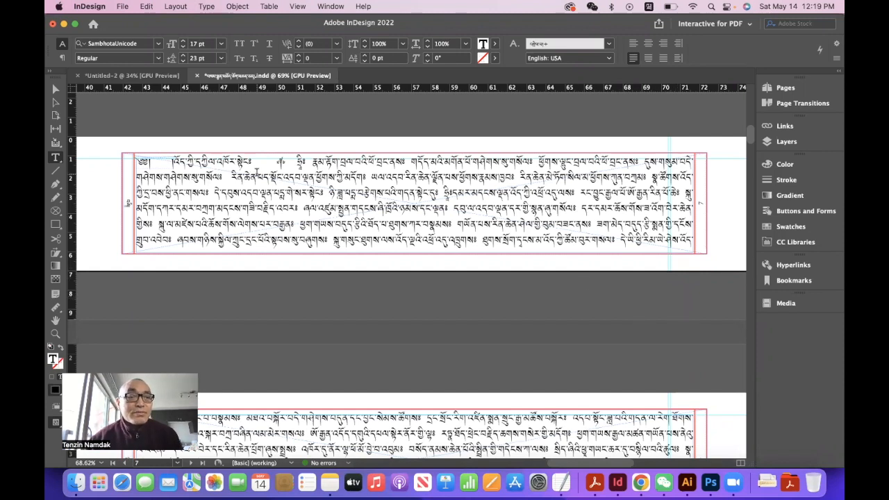
- Draw an elliptical frame as a circle about 0.47 cm wide in the first text line's gap, before the ornament
{"action": "scroll", "coordinate": [257, 172], "scroll_direction": "up", "scroll_amount": 5}
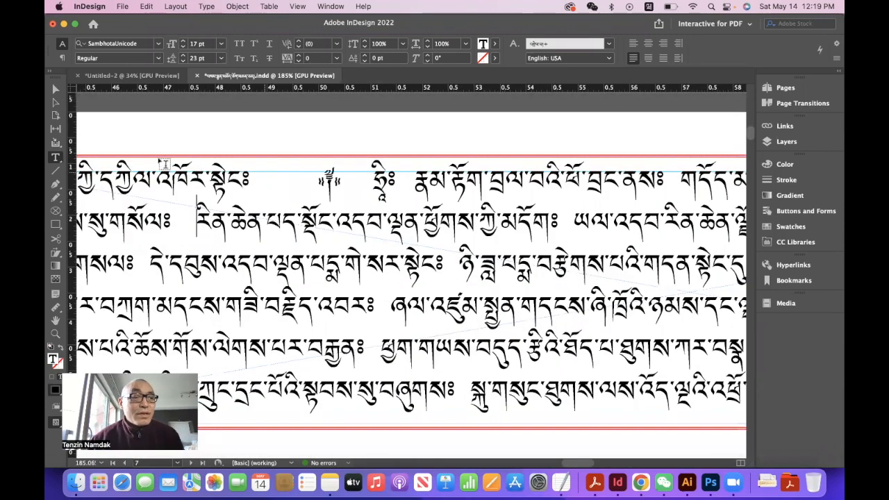
{"action": "left_click", "coordinate": [56, 211]}
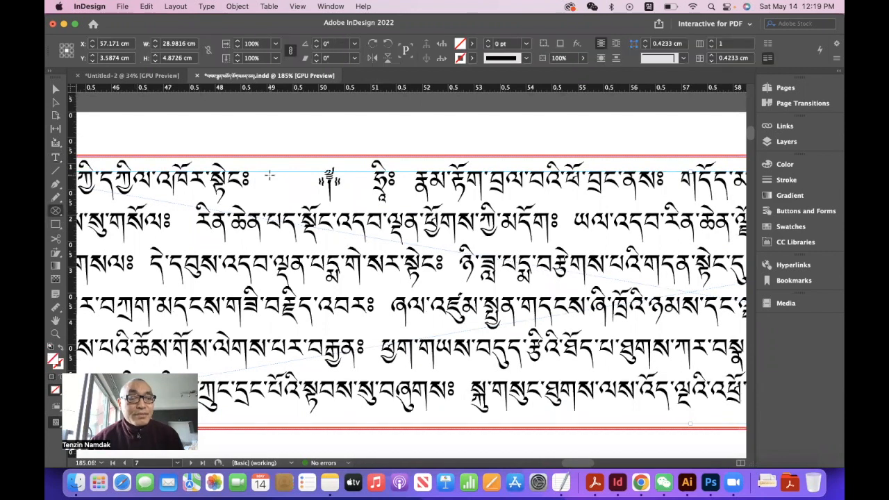
{"action": "left_click_drag", "start_coordinate": [269, 176], "coordinate": [304, 194]}
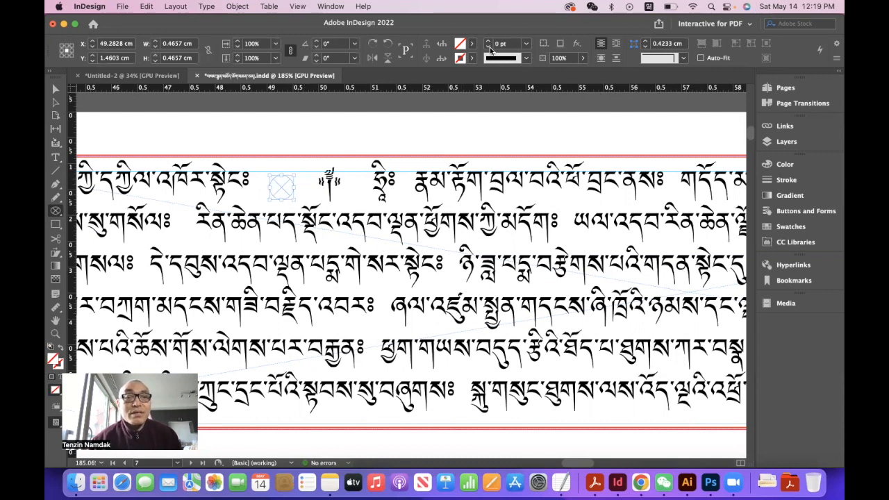
- Fill the circle with yellow (C=0 M=0 Y=100 K=0) and give it a [Black] stroke
{"action": "left_click", "coordinate": [471, 44]}
{"action": "left_click", "coordinate": [361, 139]}
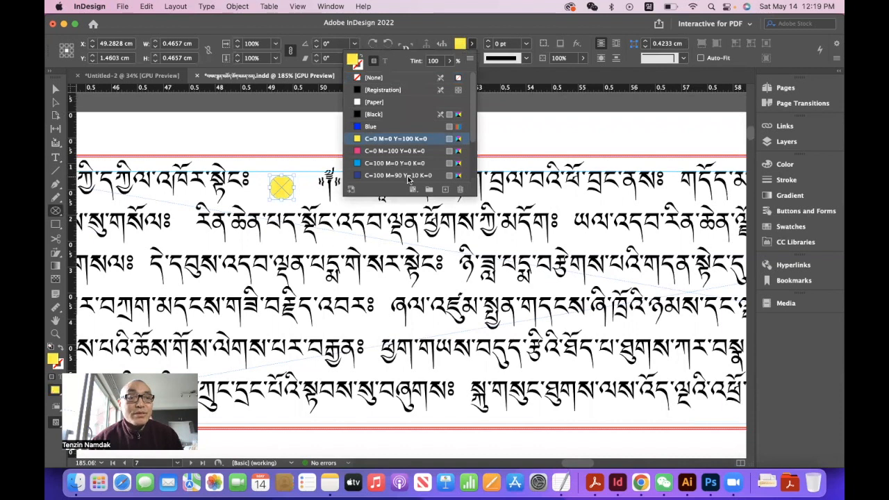
{"action": "left_click", "coordinate": [471, 58]}
{"action": "left_click", "coordinate": [373, 128]}
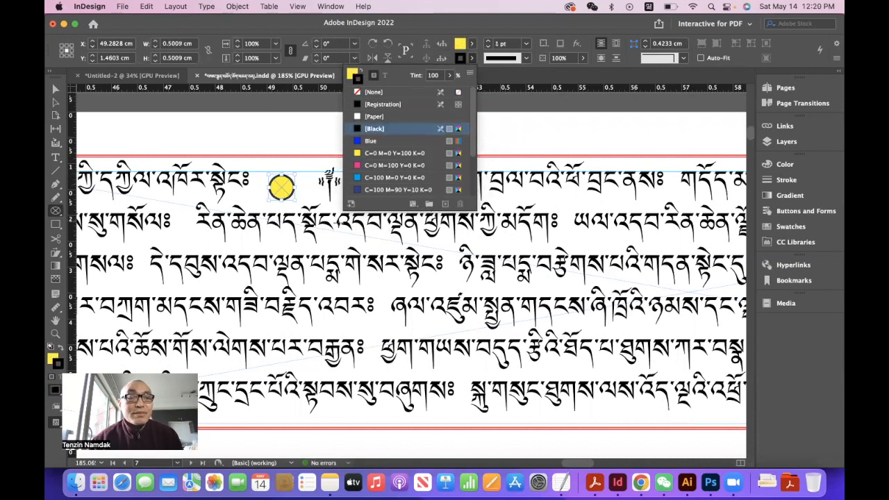
{"action": "left_click", "coordinate": [309, 221]}
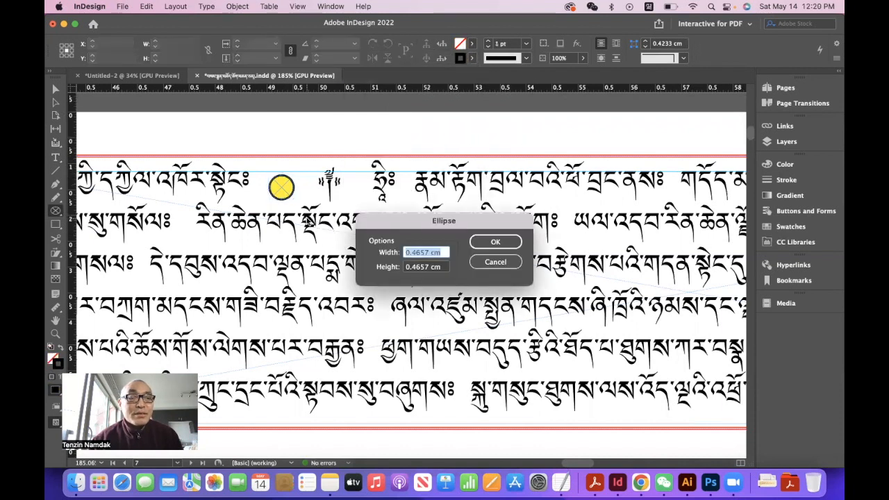
{"action": "left_click", "coordinate": [496, 262]}
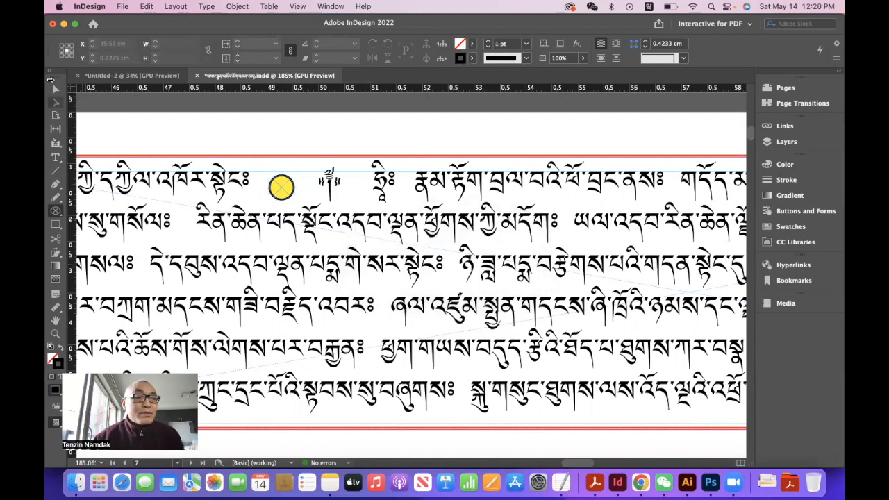
- Move the yellow circle slightly up to line it up with the first text line
{"action": "left_click", "coordinate": [55, 90]}
{"action": "left_click", "coordinate": [282, 185]}
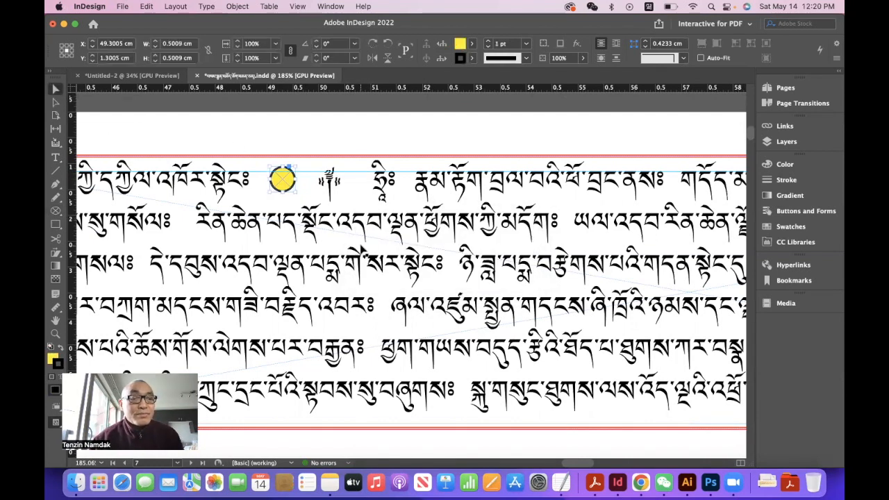
{"action": "left_click", "coordinate": [362, 249]}
- Draw a rectangular frame about 25.35 by 4.09 cm over the lower text lines and fill it with [Paper]
{"action": "scroll", "coordinate": [350, 250], "scroll_direction": "left", "scroll_amount": 4}
{"action": "scroll", "coordinate": [348, 250], "scroll_direction": "down", "scroll_amount": 2}
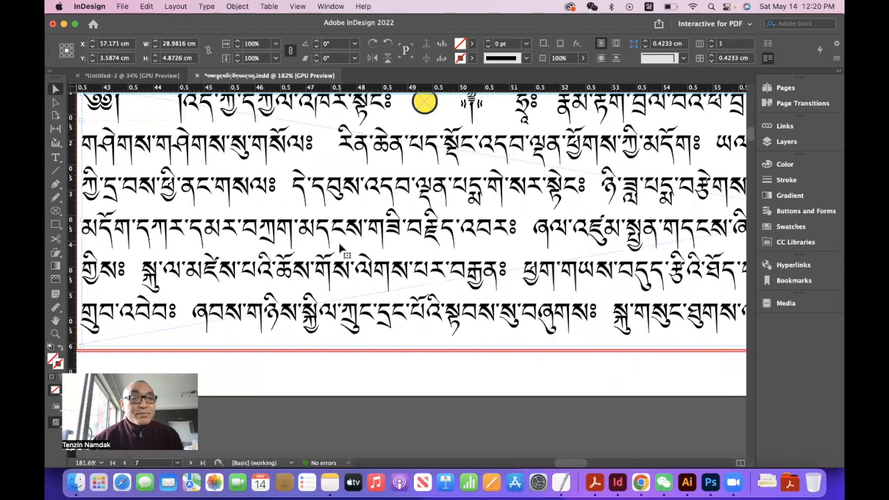
{"action": "scroll", "coordinate": [340, 248], "scroll_direction": "down", "scroll_amount": 5}
{"action": "left_click", "coordinate": [438, 236]}
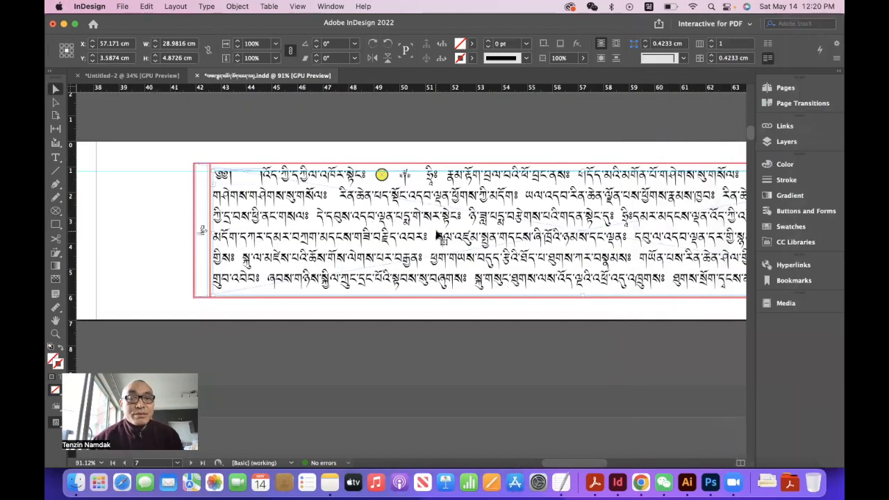
{"action": "scroll", "coordinate": [581, 244], "scroll_direction": "right", "scroll_amount": 4}
{"action": "scroll", "coordinate": [580, 243], "scroll_direction": "down", "scroll_amount": 3}
{"action": "scroll", "coordinate": [579, 244], "scroll_direction": "right", "scroll_amount": 2}
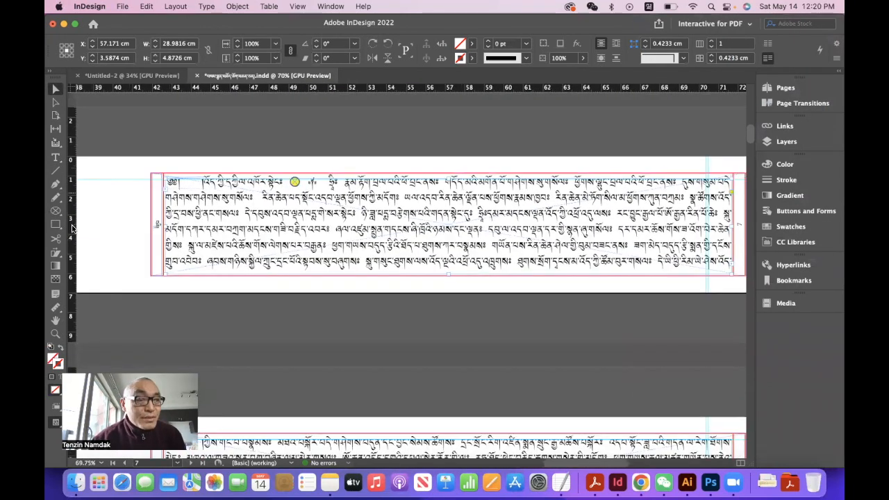
{"action": "left_click_drag", "start_coordinate": [56, 212], "coordinate": [82, 224]}
{"action": "left_click_drag", "start_coordinate": [170, 192], "coordinate": [667, 276]}
{"action": "left_click", "coordinate": [472, 44]}
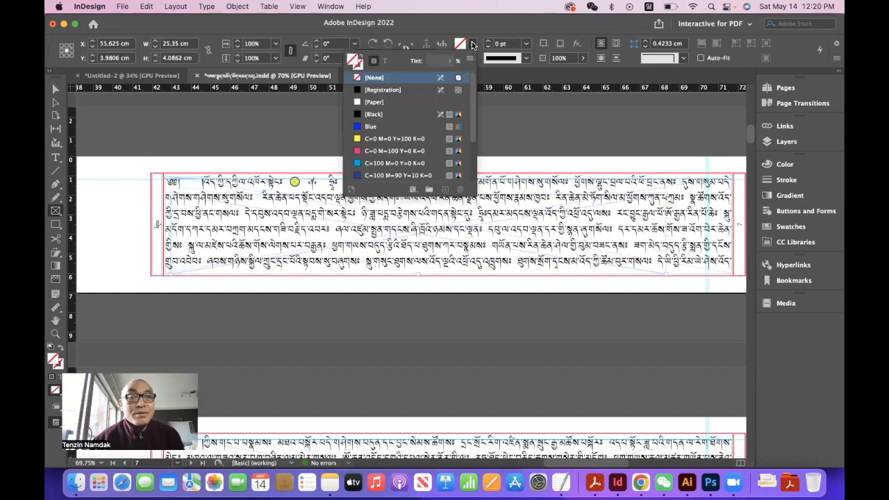
{"action": "left_click", "coordinate": [373, 103]}
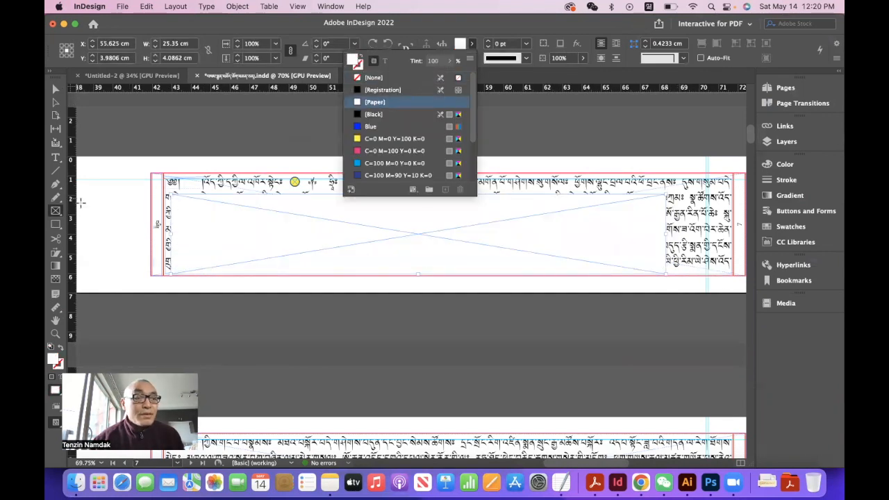
- Draw a second frame about 24.7 by 3.7 cm inside the white one and place IMG_6906.JPG from Downloads in it
{"action": "left_click_drag", "start_coordinate": [177, 198], "coordinate": [657, 269]}
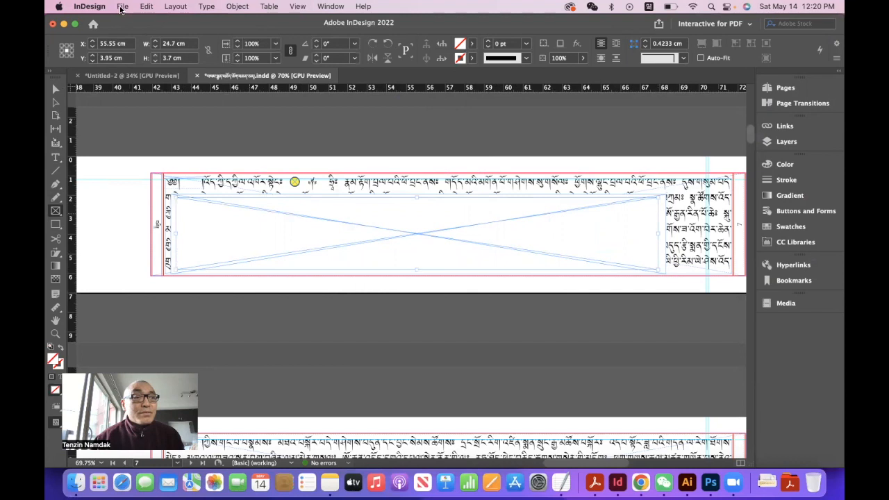
{"action": "key", "text": "super+d"}
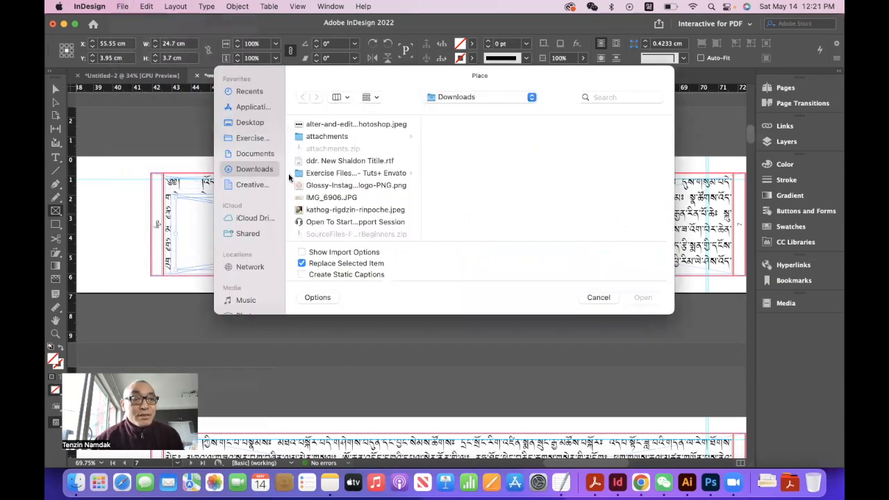
{"action": "scroll", "coordinate": [327, 221], "scroll_direction": "down", "scroll_amount": 2}
{"action": "left_click", "coordinate": [332, 153]}
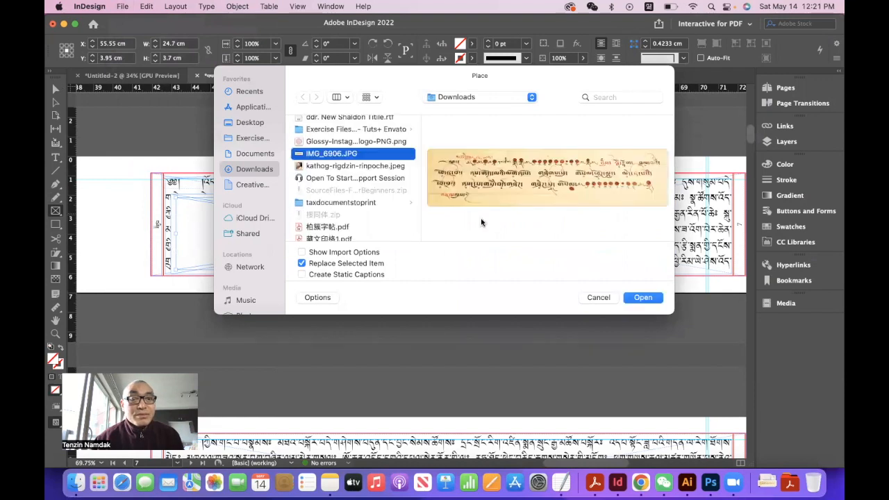
{"action": "left_click", "coordinate": [642, 297]}
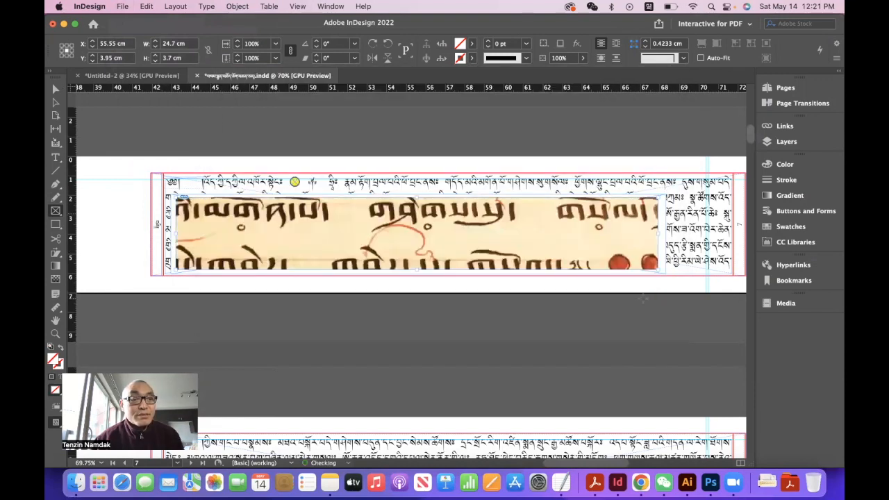
- Fit the placed manuscript image to its frame with Fit Content to Frame
{"action": "right_click", "coordinate": [533, 226]}
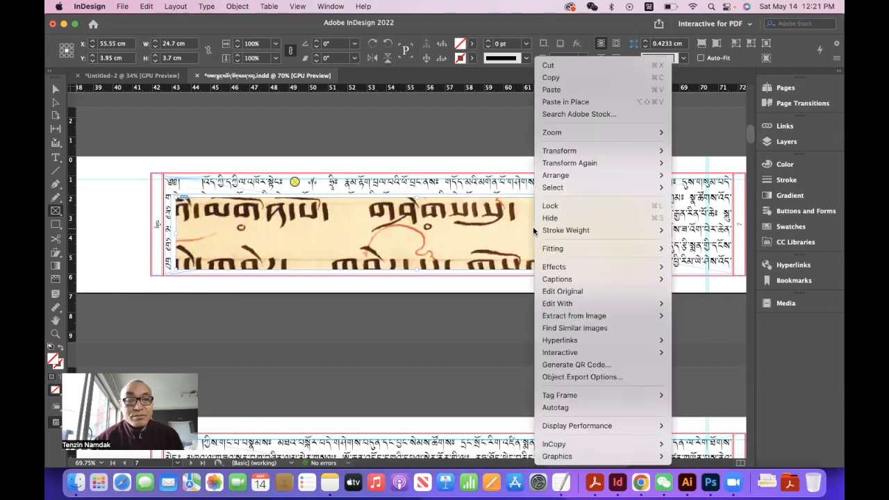
{"action": "mouse_move", "coordinate": [580, 270]}
{"action": "mouse_move", "coordinate": [581, 251]}
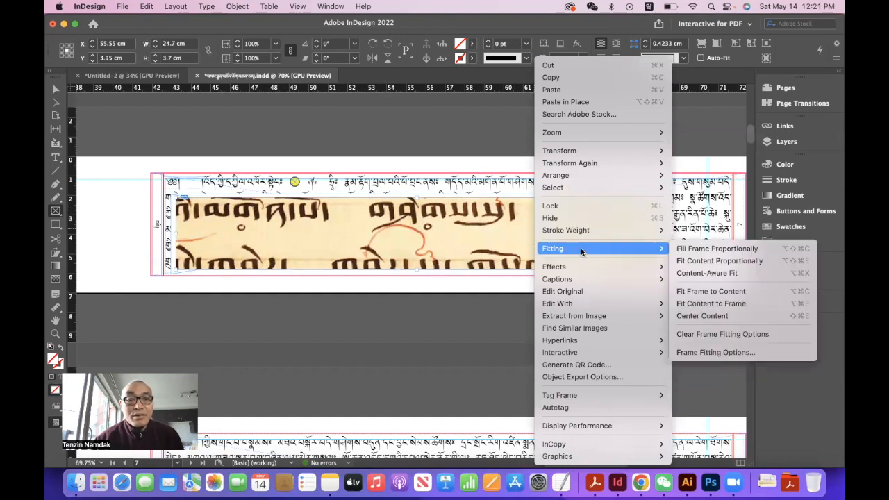
{"action": "left_click", "coordinate": [728, 306]}
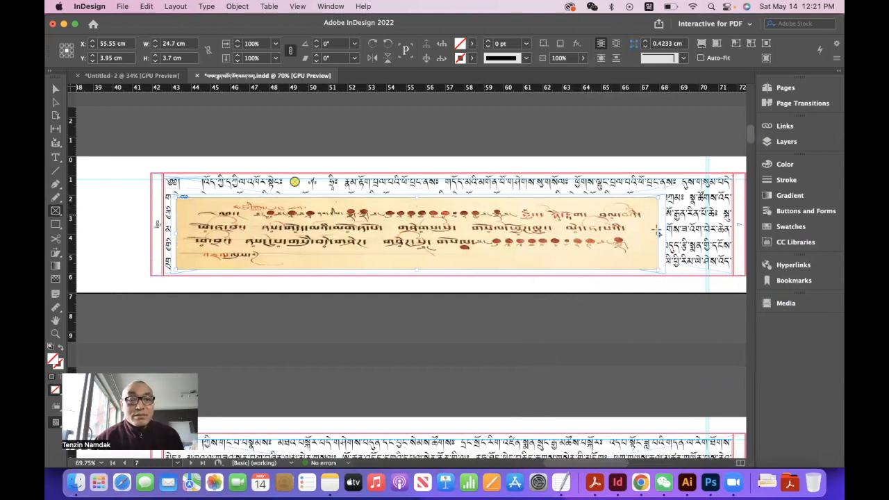
- Narrow the white frame to about 22.6 cm and the image frame to about 22.05 cm, and refit the image to its frame
{"action": "left_click", "coordinate": [56, 89]}
{"action": "left_click_drag", "start_coordinate": [660, 230], "coordinate": [612, 236]}
{"action": "right_click", "coordinate": [456, 237]}
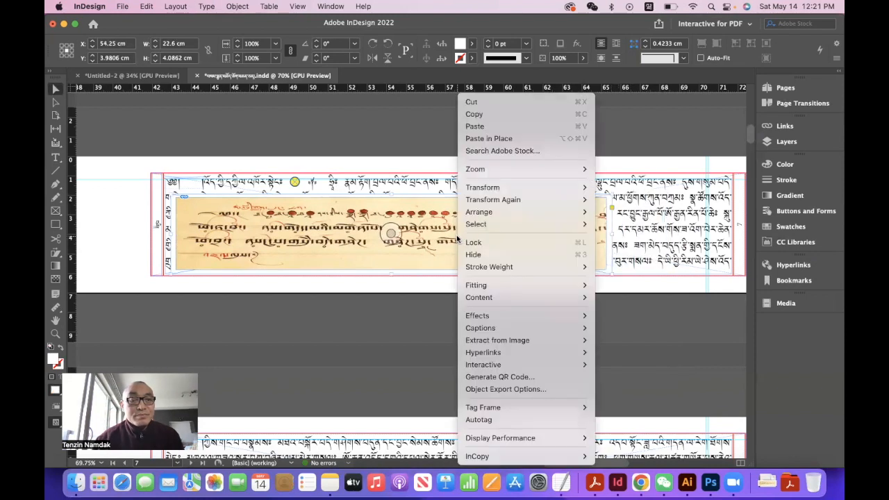
{"action": "left_click", "coordinate": [459, 241]}
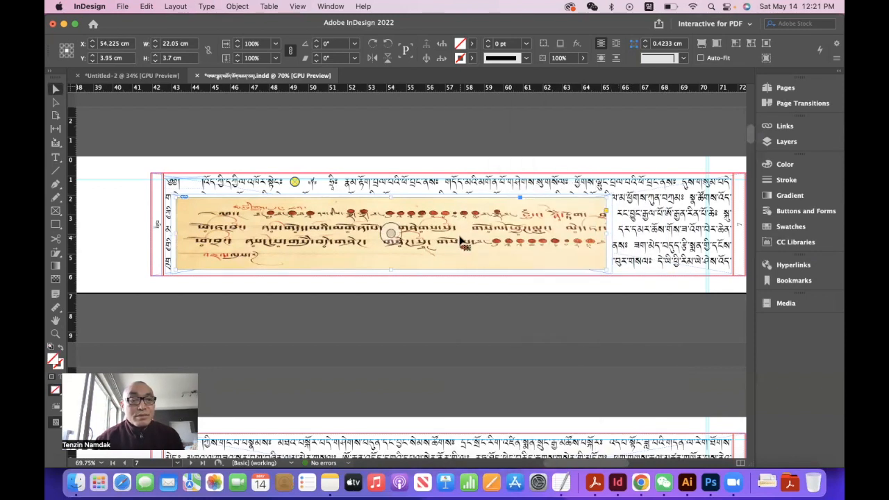
{"action": "right_click", "coordinate": [460, 241]}
{"action": "mouse_move", "coordinate": [486, 248]}
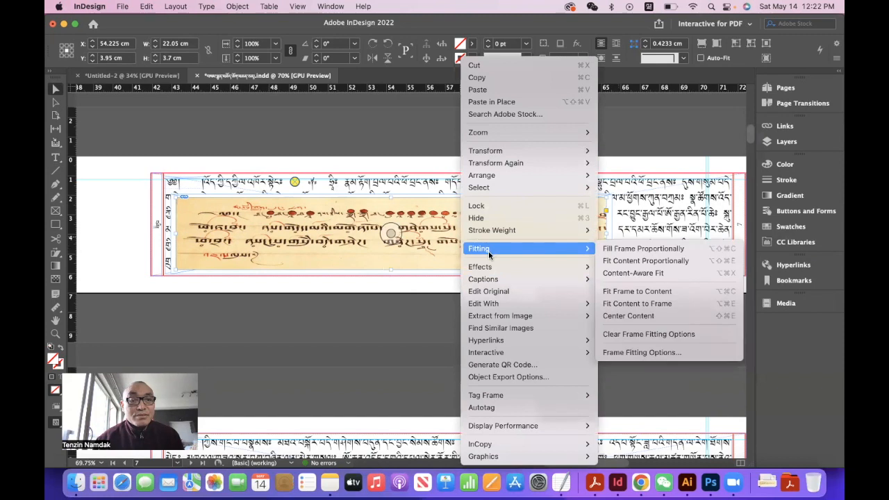
{"action": "left_click", "coordinate": [670, 305]}
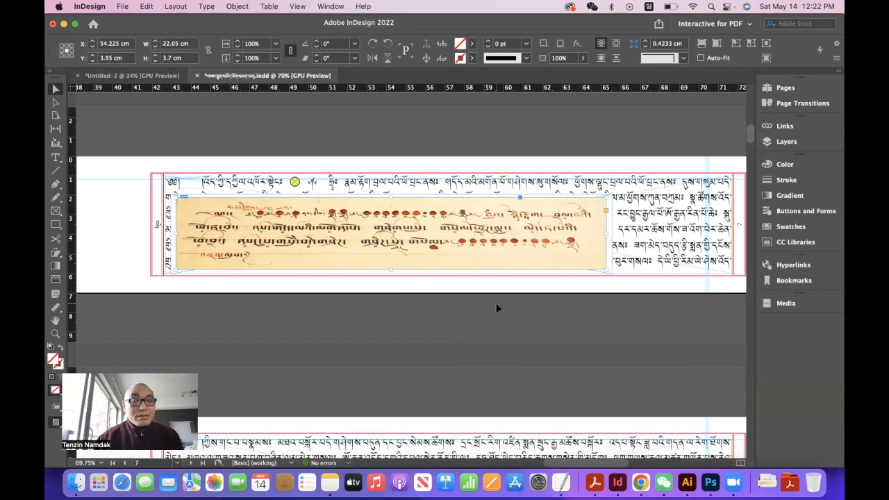
- Group the manuscript image frame with the white frame behind it
{"action": "left_click", "coordinate": [492, 321]}
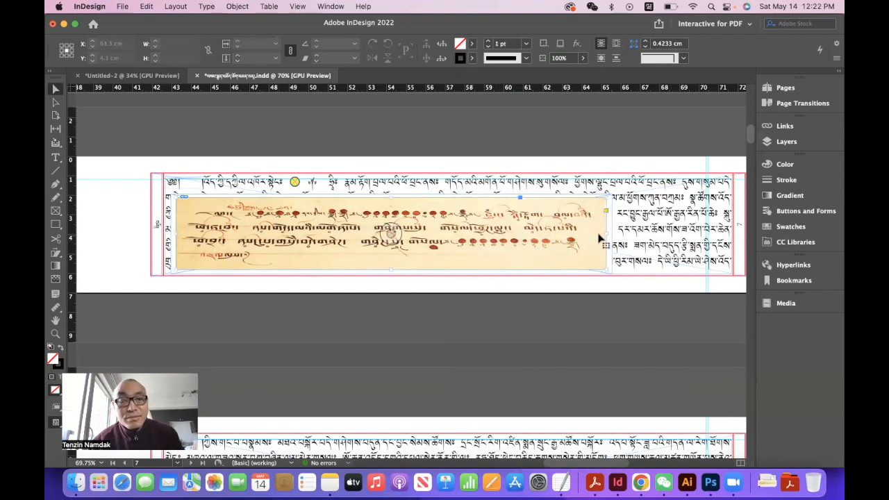
{"action": "left_click", "coordinate": [600, 238]}
{"action": "left_click", "coordinate": [614, 233], "text": "shift"}
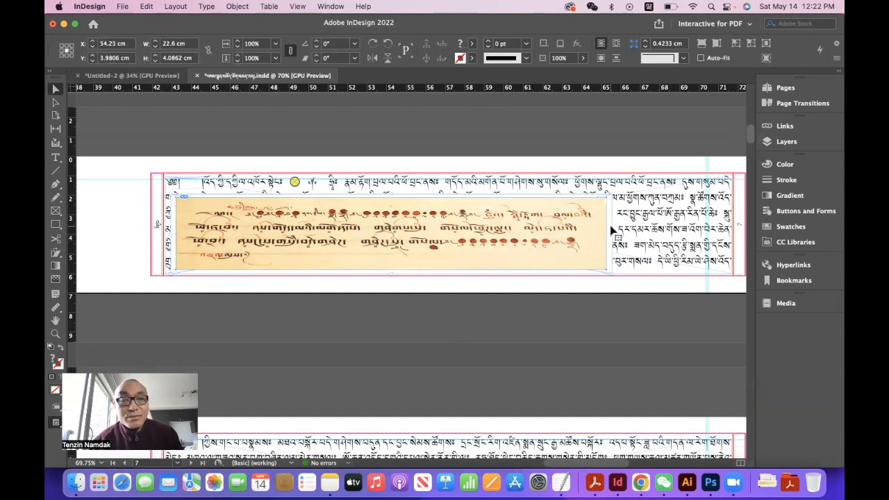
{"action": "left_click", "coordinate": [237, 6]}
{"action": "left_click", "coordinate": [239, 79]}
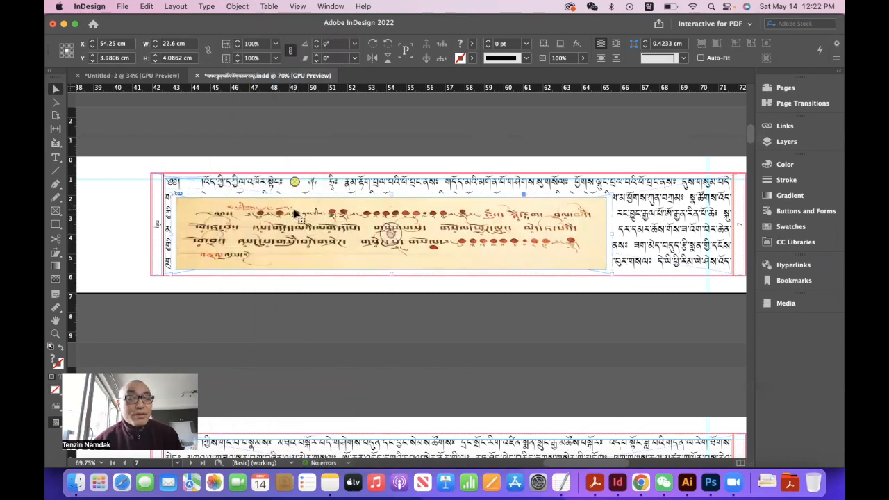
{"action": "left_click", "coordinate": [224, 284]}
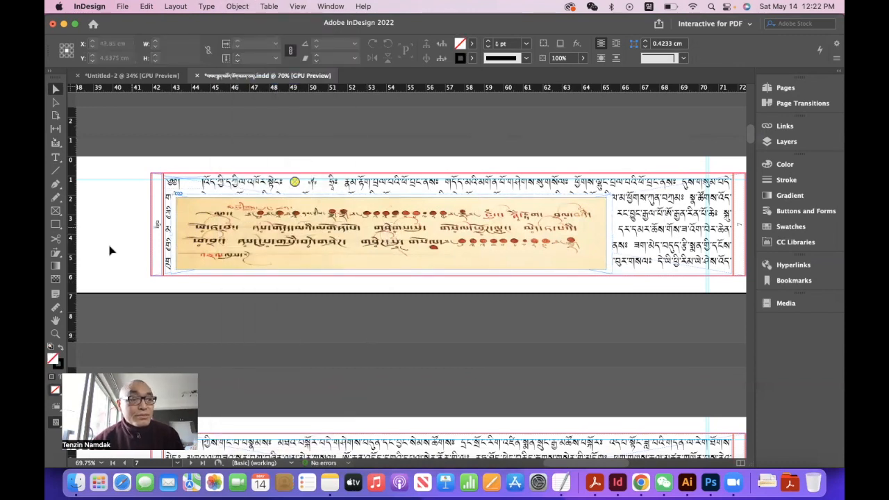
- Draw a circle about 0.45 cm wide on the image's upper-right corner and fill it with [Registration]
{"action": "left_click_drag", "start_coordinate": [56, 217], "coordinate": [84, 235]}
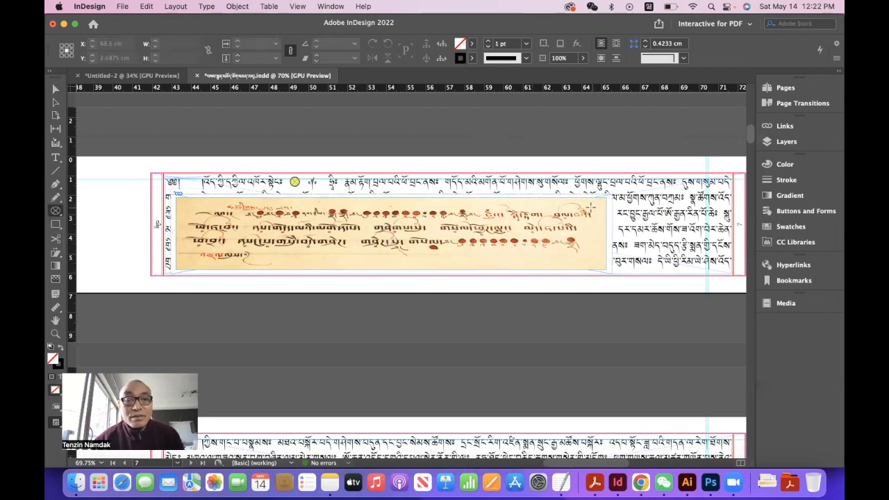
{"action": "scroll", "coordinate": [589, 209], "scroll_direction": "up", "scroll_amount": 5}
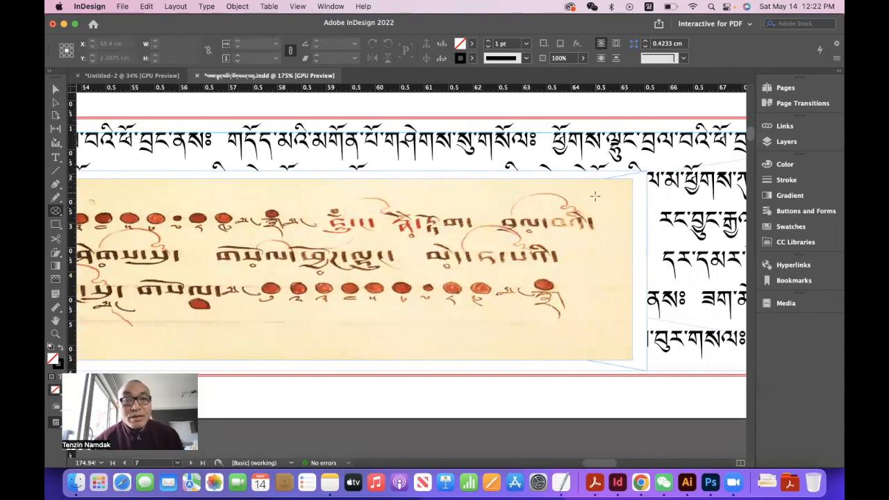
{"action": "left_click_drag", "start_coordinate": [633, 167], "coordinate": [657, 197]}
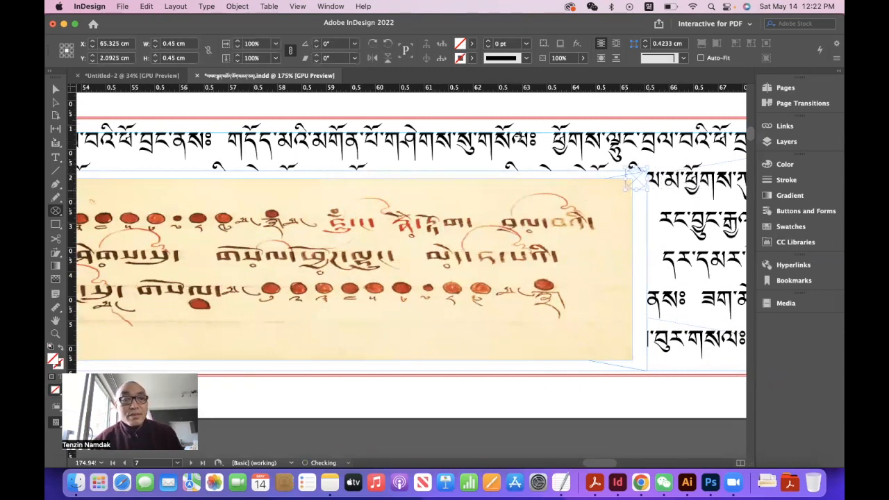
{"action": "left_click", "coordinate": [473, 45]}
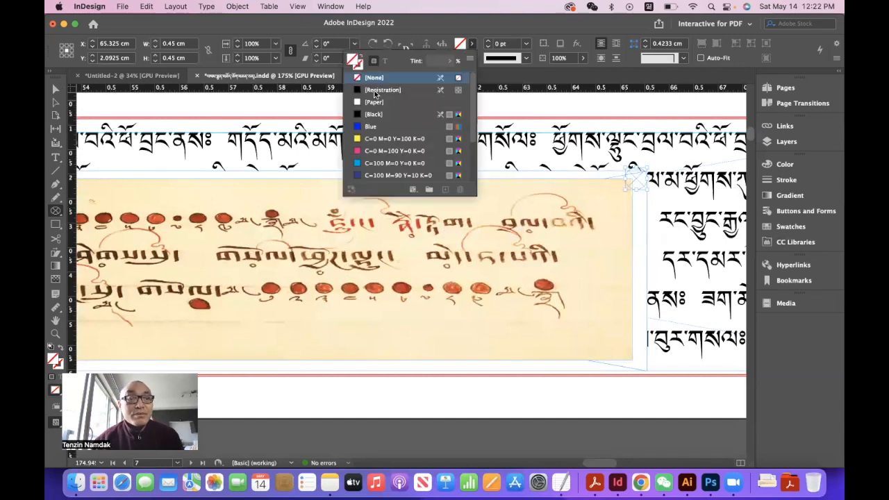
{"action": "left_click", "coordinate": [381, 90]}
{"action": "left_click", "coordinate": [561, 414]}
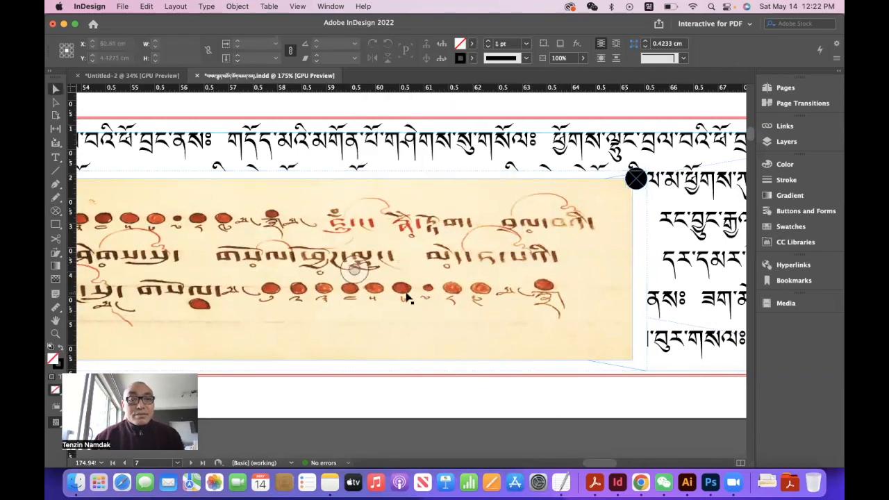
- Convert the yellow circle in the first text line to a button named དབྱངས།
{"action": "scroll", "coordinate": [408, 297], "scroll_direction": "left", "scroll_amount": 10}
{"action": "scroll", "coordinate": [408, 297], "scroll_direction": "left", "scroll_amount": 2}
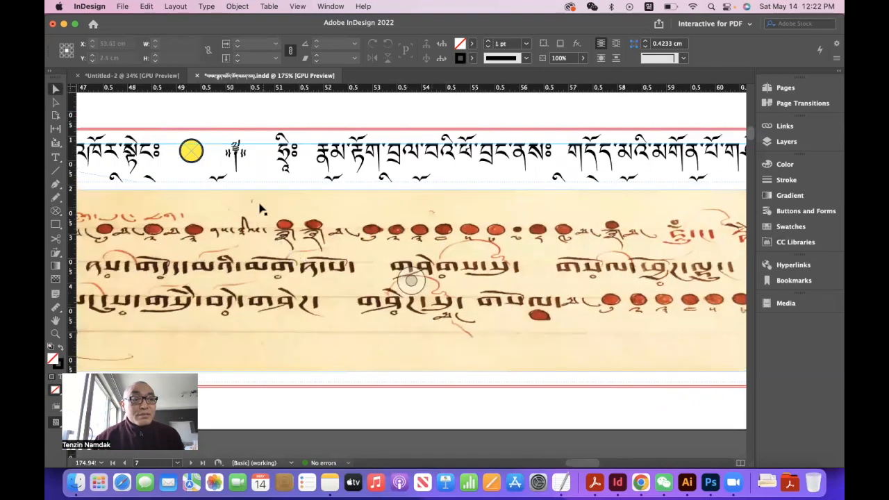
{"action": "left_click", "coordinate": [192, 151]}
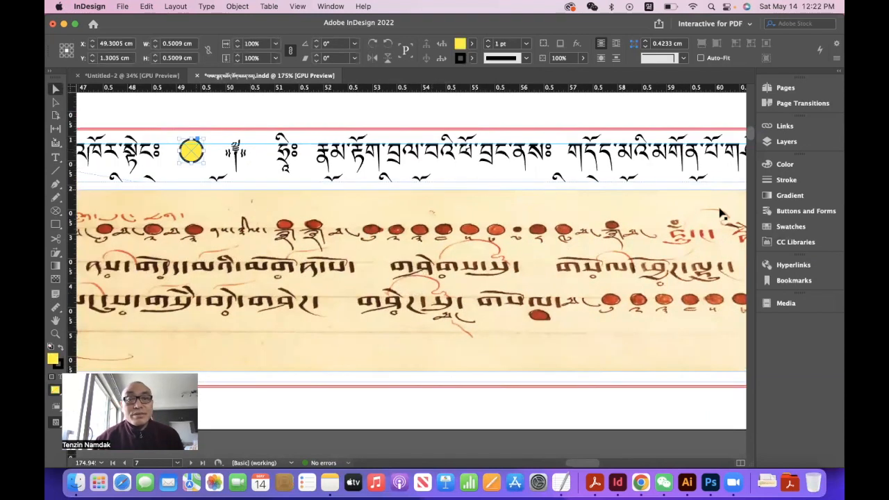
{"action": "left_click", "coordinate": [792, 211]}
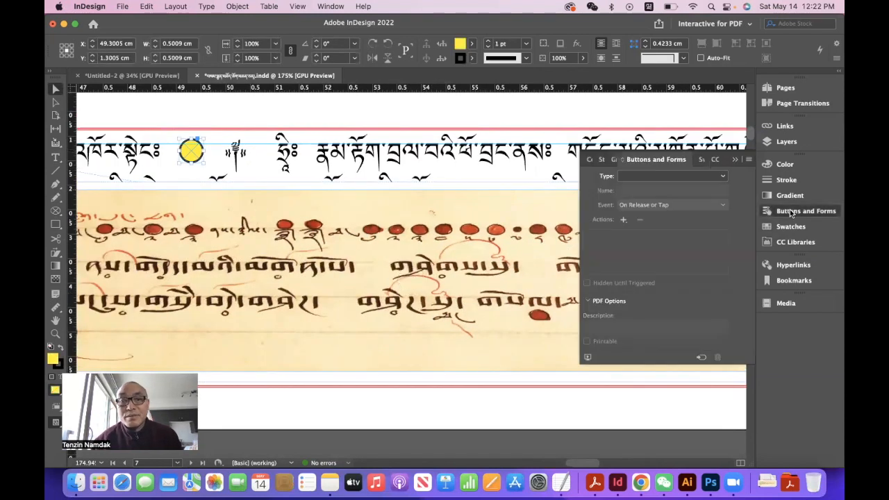
{"action": "left_click", "coordinate": [721, 177]}
{"action": "left_click", "coordinate": [653, 189]}
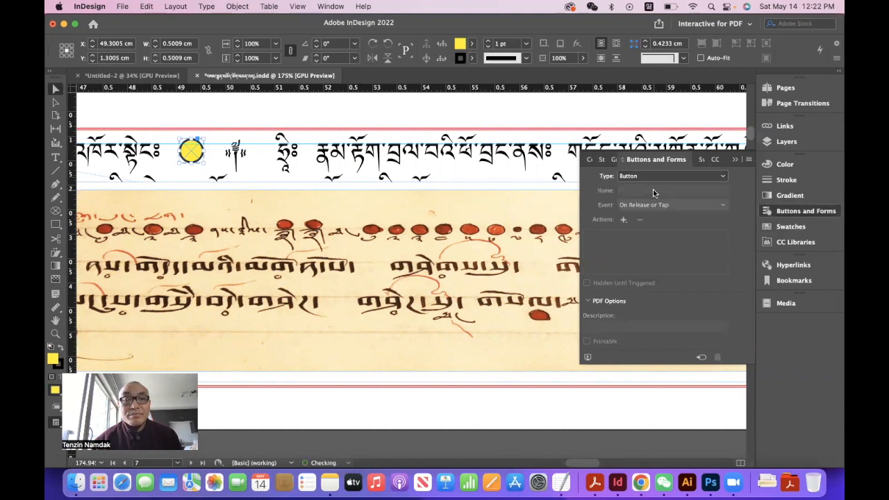
{"action": "left_click", "coordinate": [654, 193]}
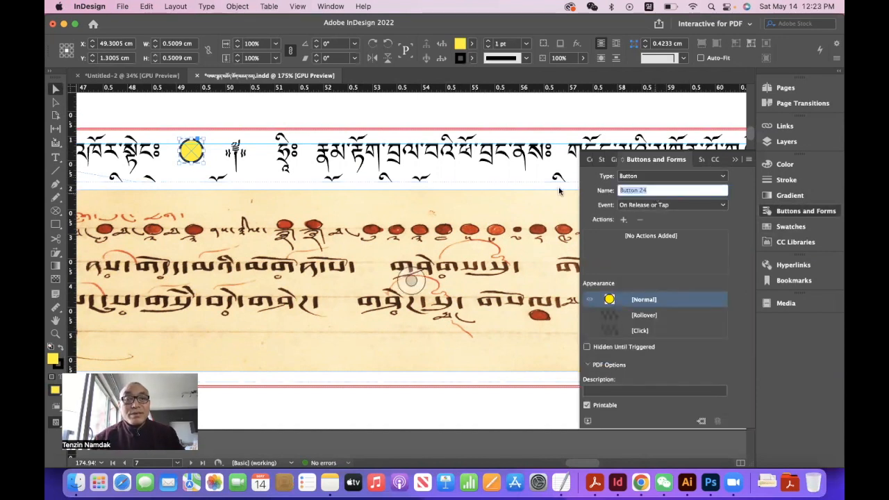
{"action": "type", "text": "དབྱངས།"}
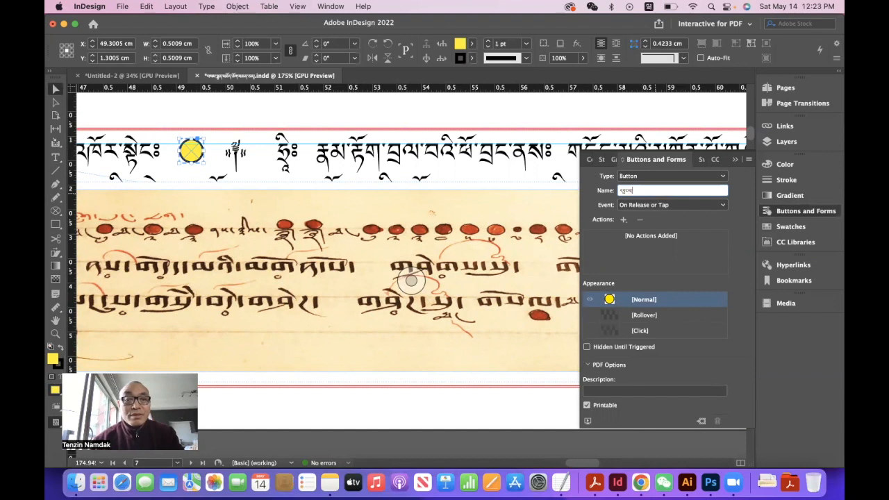
{"action": "key", "text": "Return"}
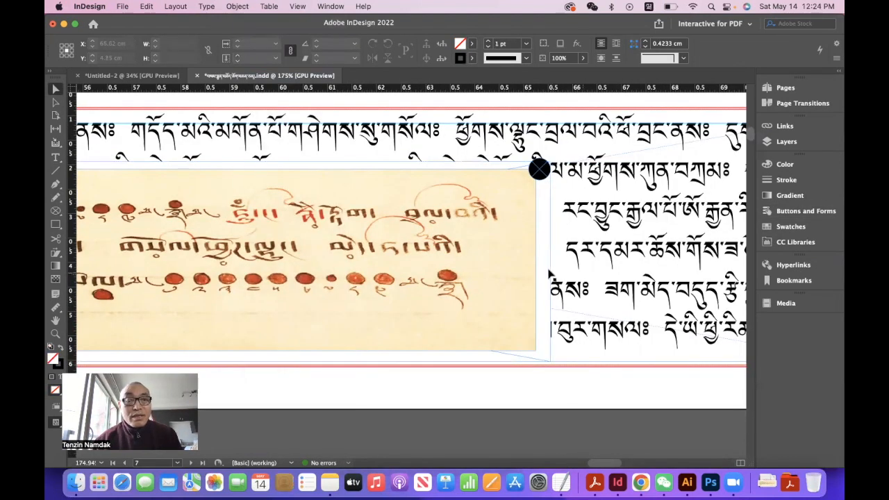
- Convert the grouped manuscript image and the black corner circle to buttons, giving each its own Tibetan name
{"action": "left_click", "coordinate": [547, 273]}
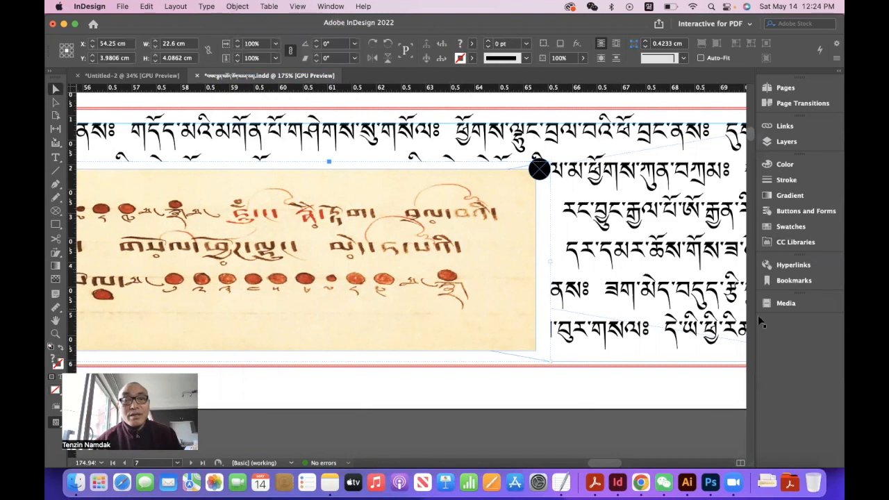
{"action": "left_click", "coordinate": [793, 211]}
{"action": "left_click", "coordinate": [723, 176]}
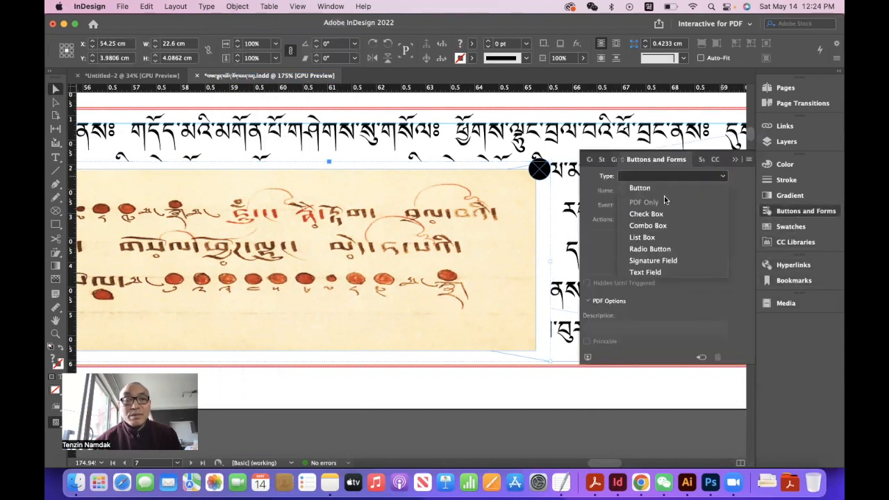
{"action": "left_click", "coordinate": [643, 188]}
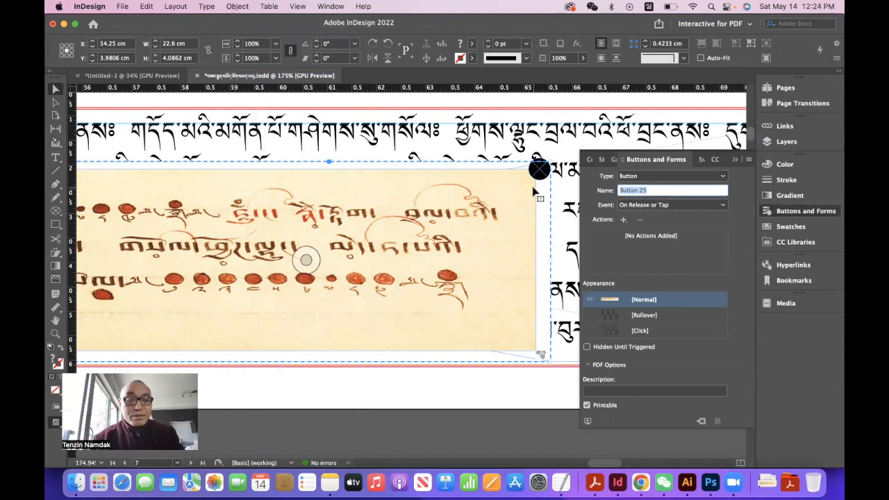
{"action": "key", "text": "super+v"}
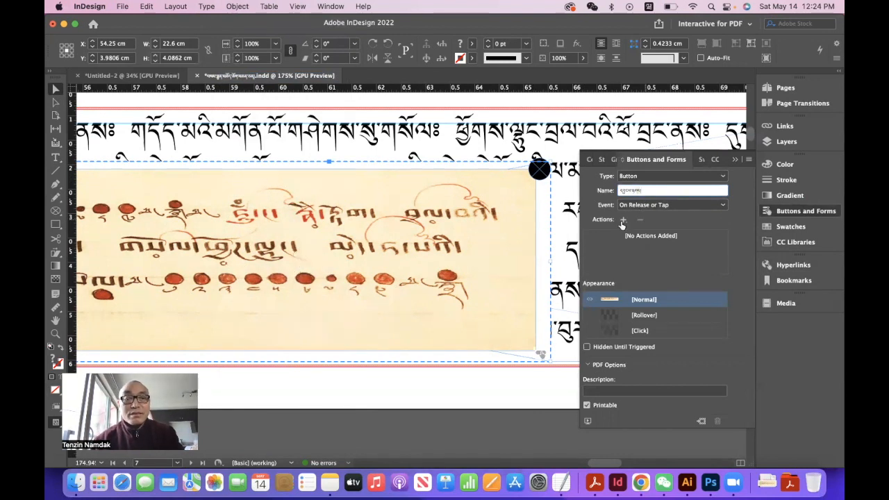
{"action": "key", "text": "Return"}
{"action": "left_click", "coordinate": [539, 169]}
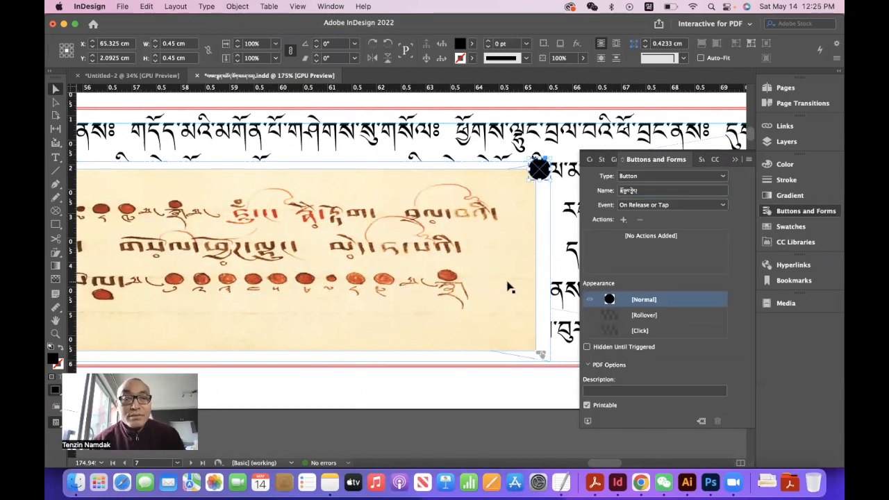
{"action": "left_click", "coordinate": [494, 390]}
- Add a Show/Hide Buttons and Forms action to the yellow circle button, with all three buttons set to show
{"action": "scroll", "coordinate": [414, 355], "scroll_direction": "left", "scroll_amount": 10}
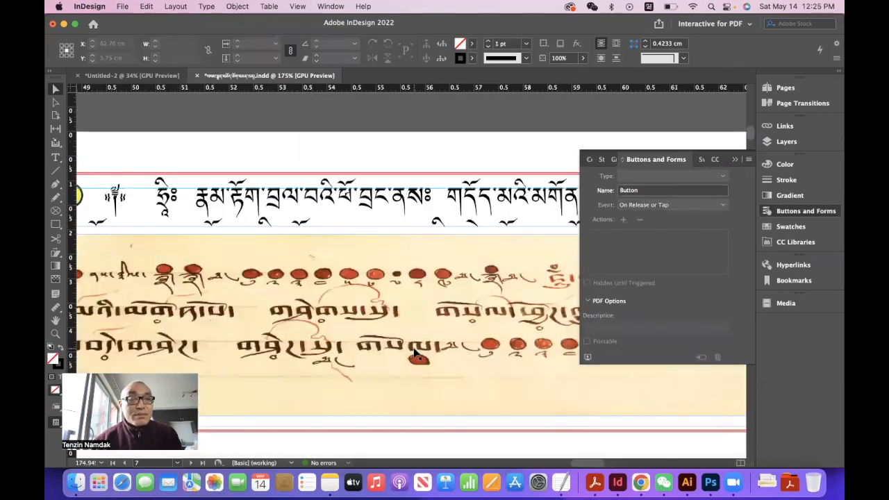
{"action": "scroll", "coordinate": [414, 354], "scroll_direction": "down", "scroll_amount": 1}
{"action": "scroll", "coordinate": [413, 354], "scroll_direction": "left", "scroll_amount": 1}
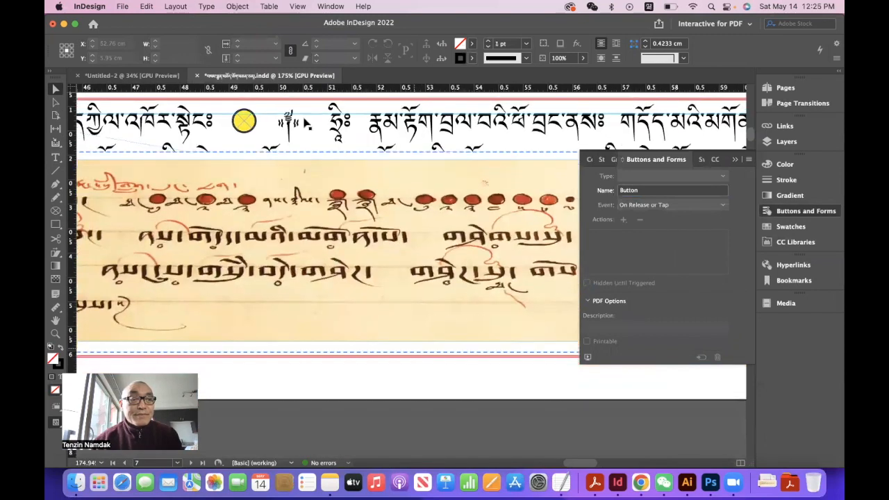
{"action": "left_click", "coordinate": [244, 122]}
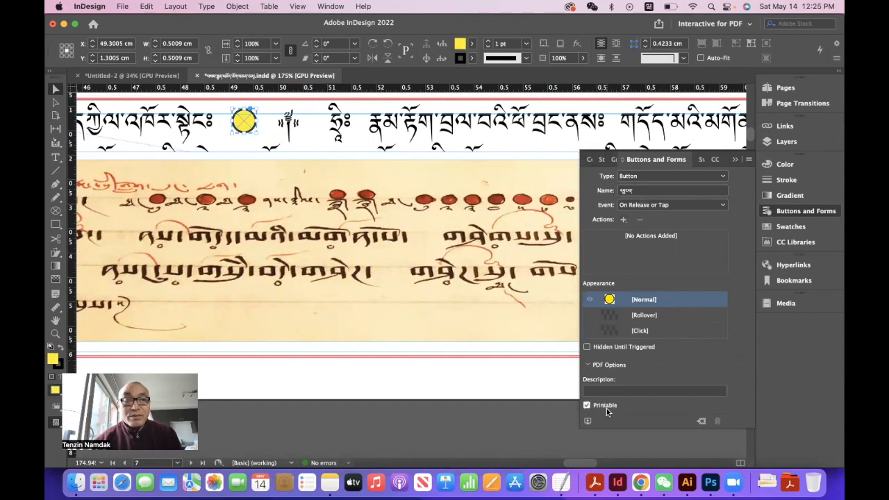
{"action": "left_click", "coordinate": [625, 222]}
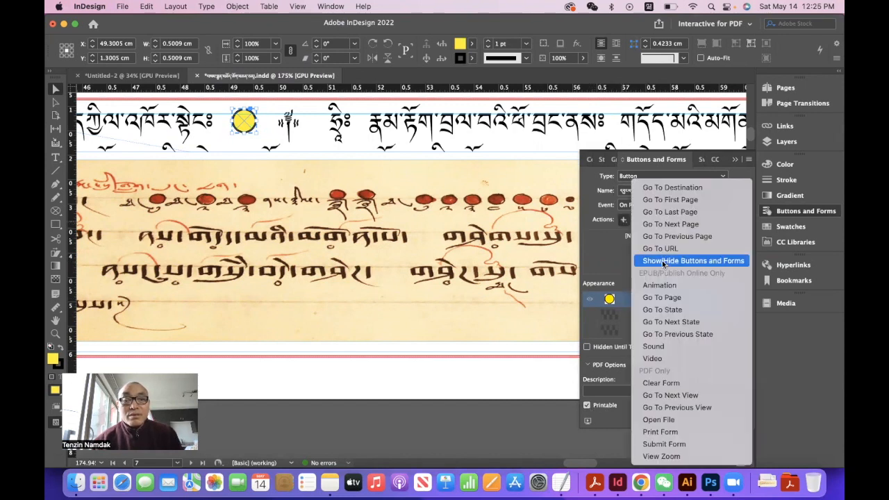
{"action": "left_click", "coordinate": [663, 261]}
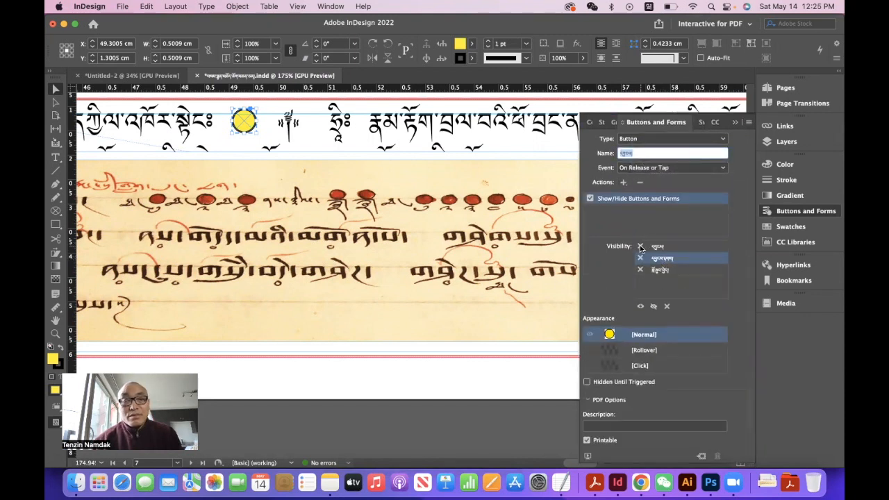
{"action": "left_click", "coordinate": [640, 246]}
{"action": "left_click", "coordinate": [641, 258]}
{"action": "left_click", "coordinate": [641, 269]}
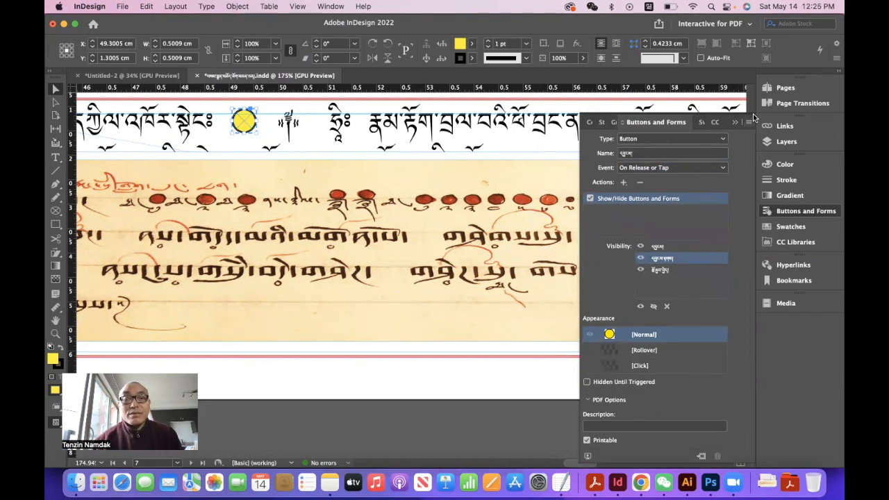
- Make the manuscript image button non-printable and Hidden Until Triggered
{"action": "left_click", "coordinate": [407, 248]}
{"action": "left_click", "coordinate": [589, 405]}
{"action": "left_click", "coordinate": [587, 347]}
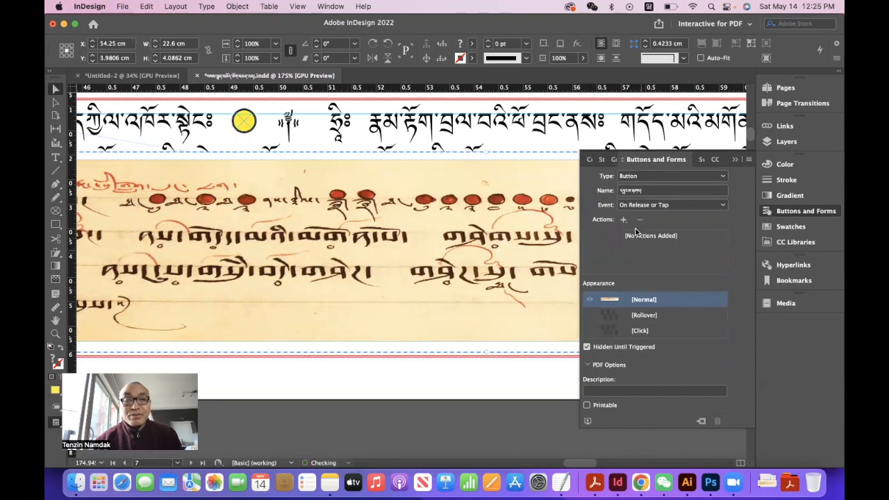
- Add a Show/Hide Buttons and Forms action to the black corner circle, showing the yellow circle and hiding the image and corner circle
{"action": "scroll", "coordinate": [517, 340], "scroll_direction": "right", "scroll_amount": 10}
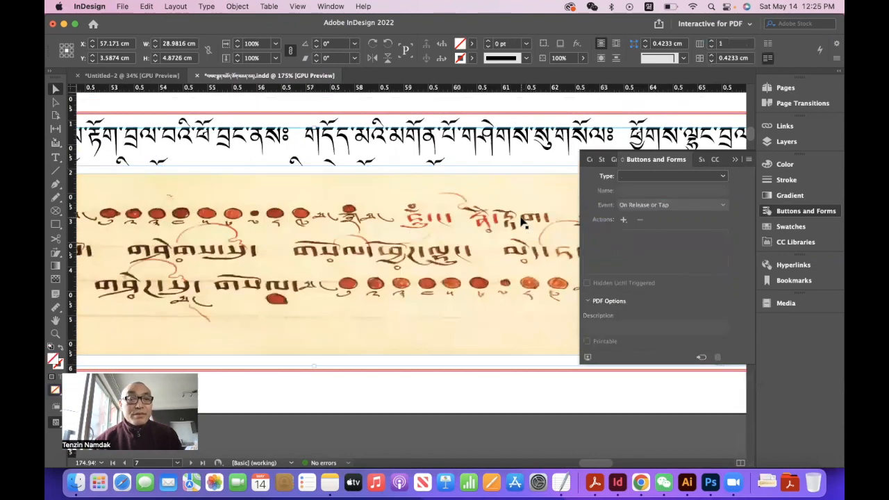
{"action": "left_click", "coordinate": [416, 117]}
{"action": "left_click", "coordinate": [623, 219]}
{"action": "left_click", "coordinate": [649, 260]}
{"action": "left_click", "coordinate": [640, 258]}
{"action": "left_click", "coordinate": [640, 270]}
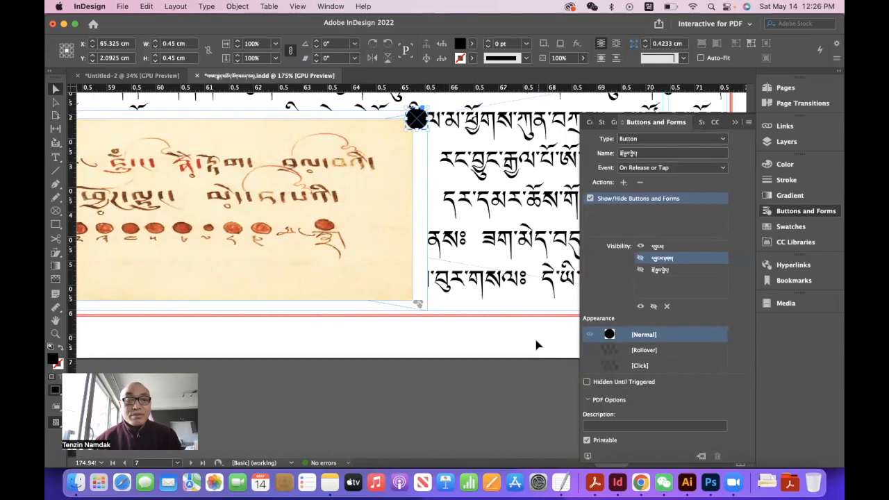
- Set the black corner circle button to Hidden Until Triggered and non-printable, and collapse its button settings
{"action": "left_click", "coordinate": [587, 382]}
{"action": "left_click", "coordinate": [587, 440]}
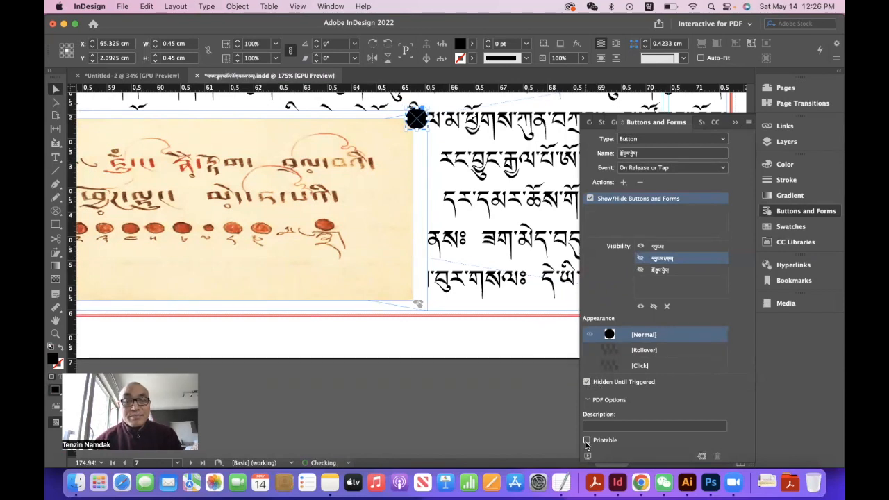
{"action": "left_click", "coordinate": [734, 122]}
{"action": "left_click", "coordinate": [734, 123]}
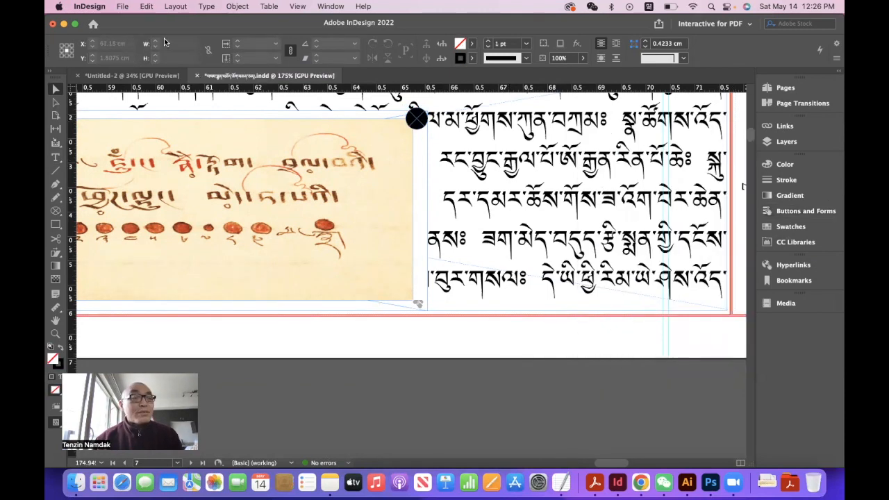
- Export the document as Adobe PDF (Interactive) to the attachments 2 folder and go to the yellow circle's page in the PDF
{"action": "key", "text": "super+e"}
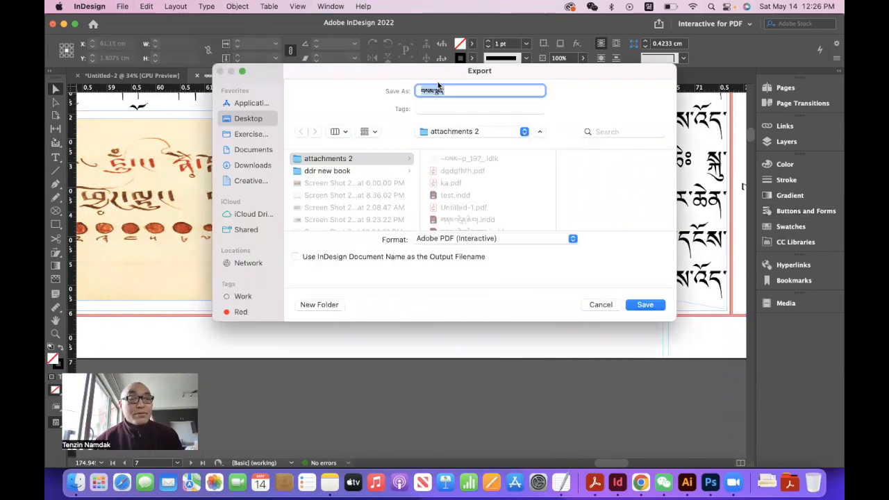
{"action": "left_click", "coordinate": [648, 304]}
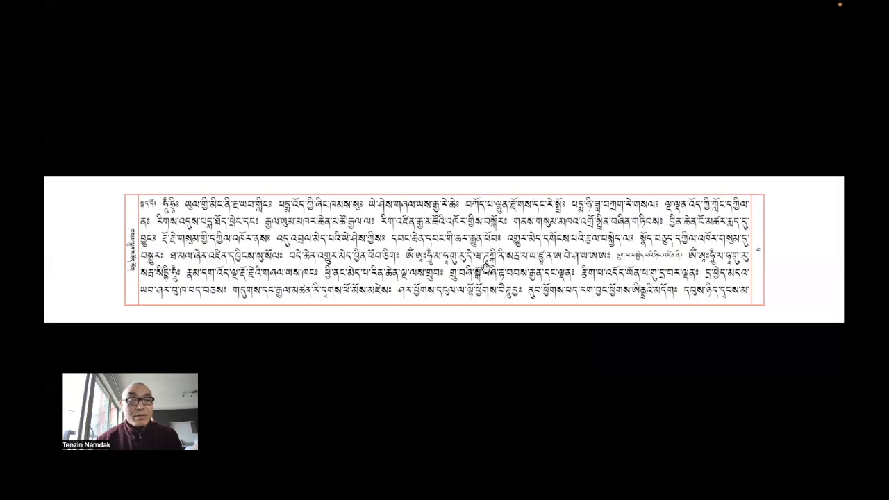
{"action": "left_click", "coordinate": [487, 268]}
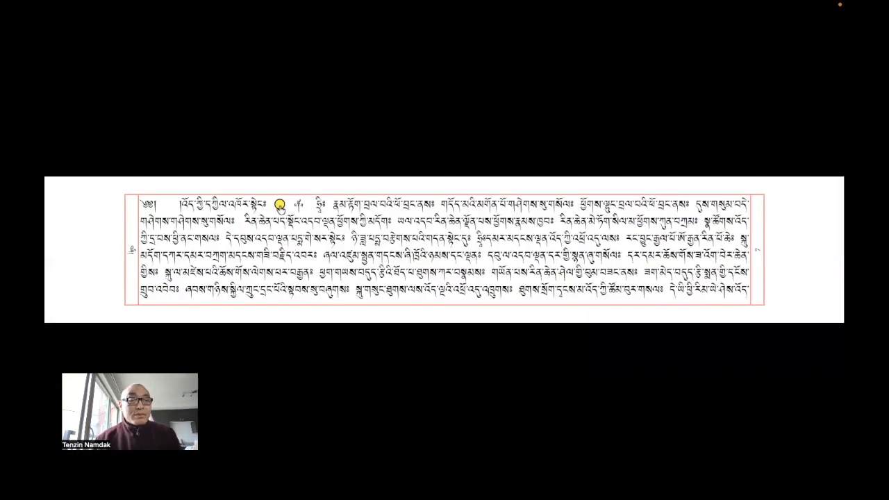